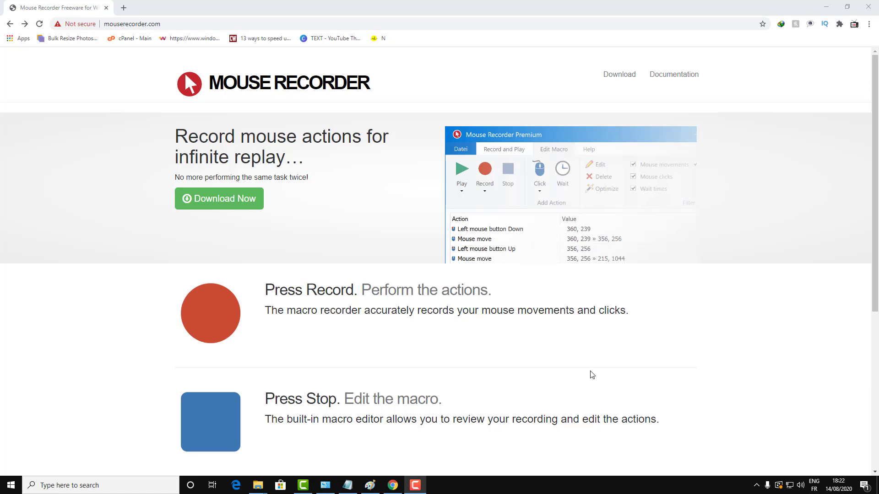
- Download the Macro Recorder installer from the download page
{"action": "left_click", "coordinate": [231, 205]}
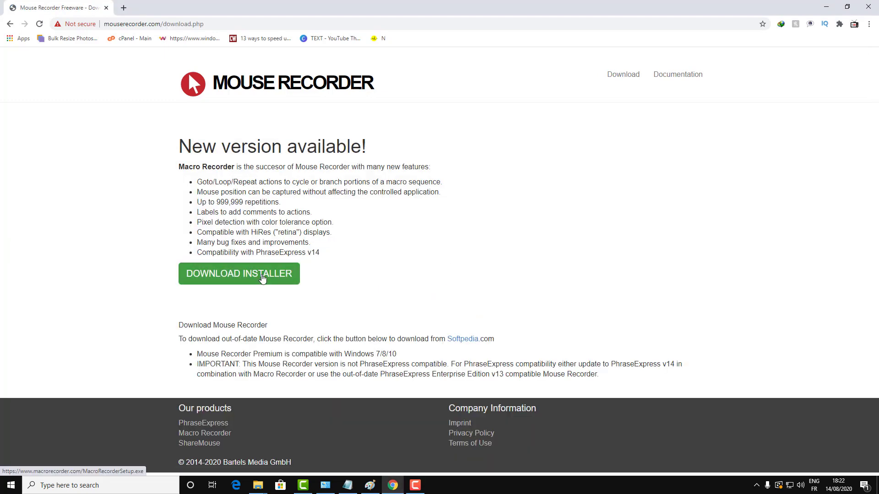
{"action": "left_click", "coordinate": [262, 278]}
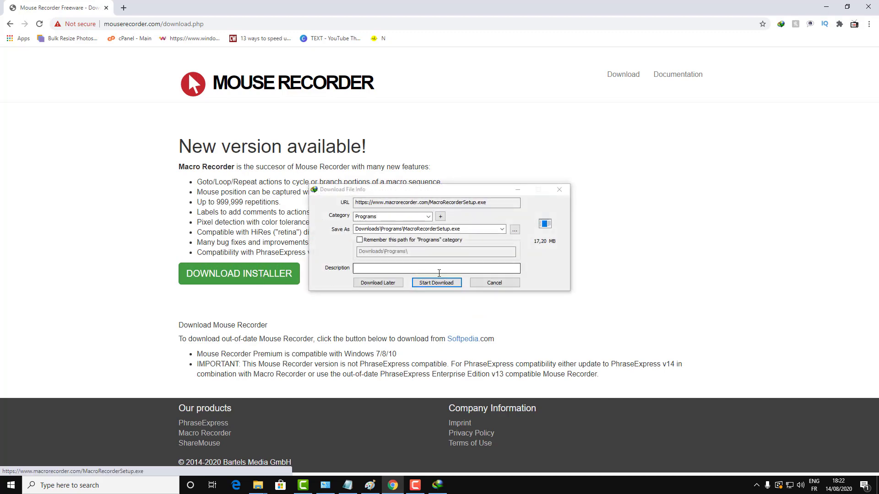
{"action": "left_click", "coordinate": [435, 282]}
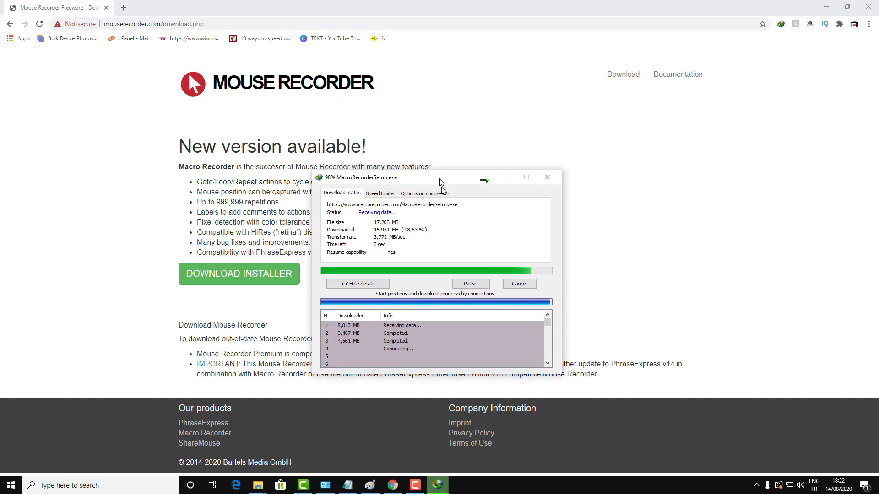
- Run the installer through Next and Finish, launching Macro Recorder 2.0.50
{"action": "left_click", "coordinate": [371, 271]}
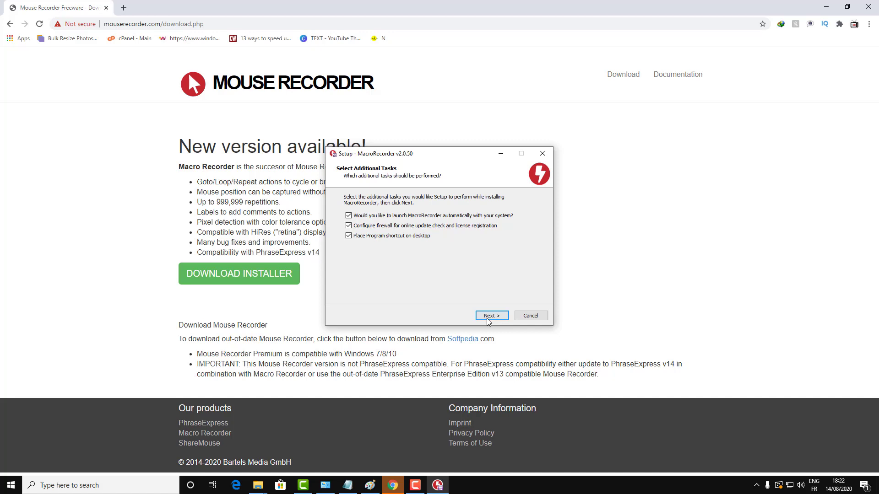
{"action": "left_click", "coordinate": [487, 316]}
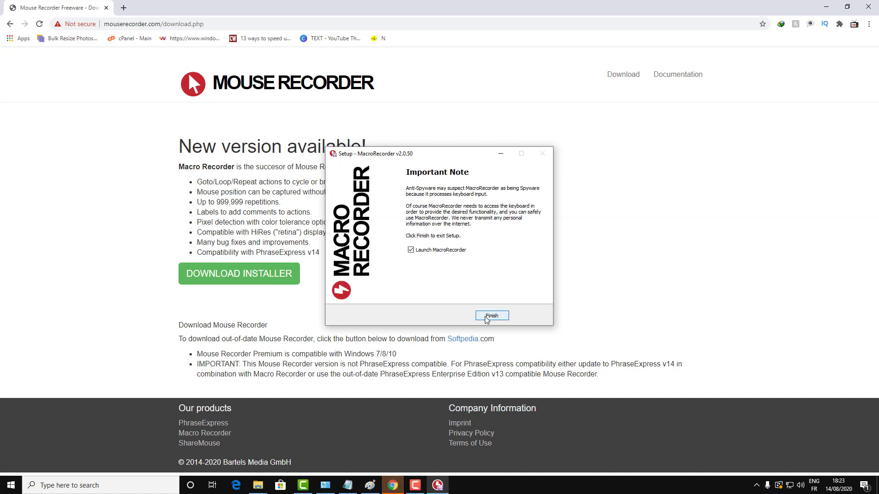
{"action": "left_click", "coordinate": [492, 315]}
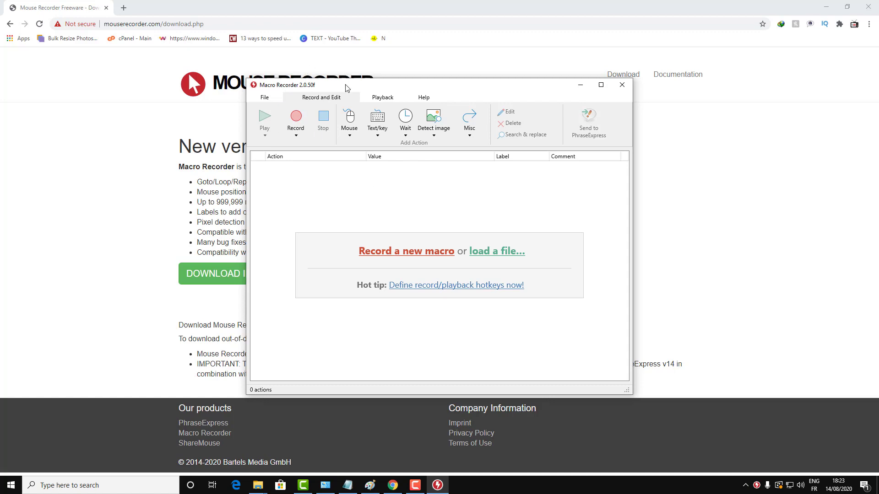
- Close Chrome, minimize File Explorer and Programs and Features, and reposition Macro Recorder
{"action": "left_click_drag", "start_coordinate": [345, 87], "coordinate": [473, 123]}
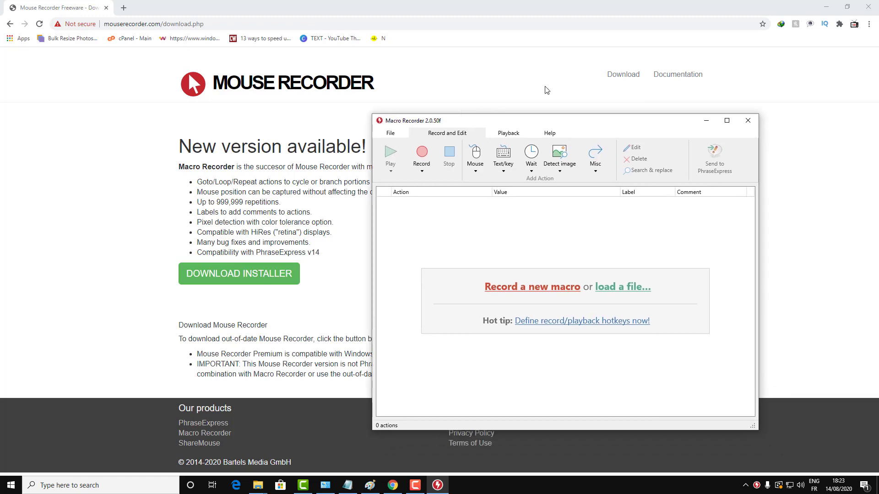
{"action": "left_click", "coordinate": [867, 7]}
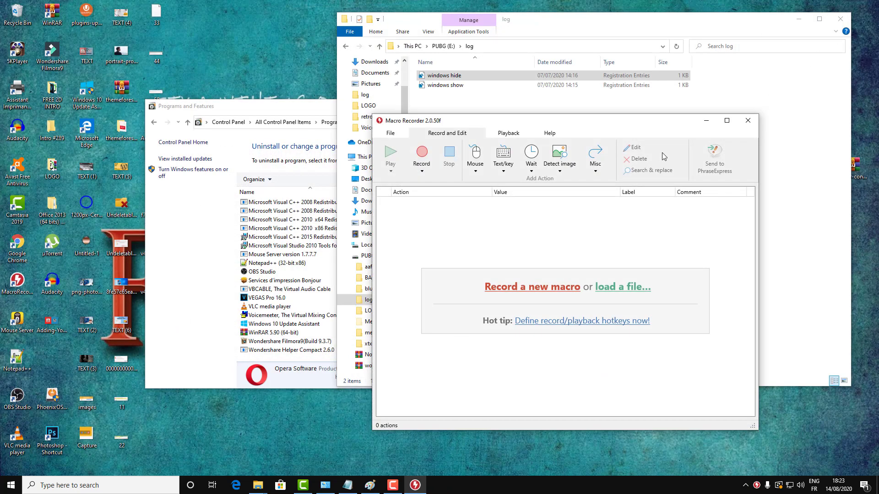
{"action": "left_click", "coordinate": [799, 26]}
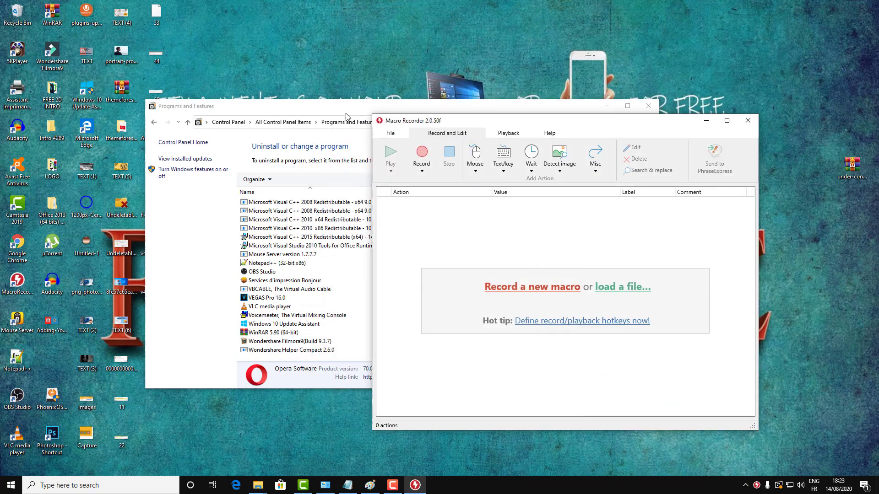
{"action": "left_click", "coordinate": [607, 105]}
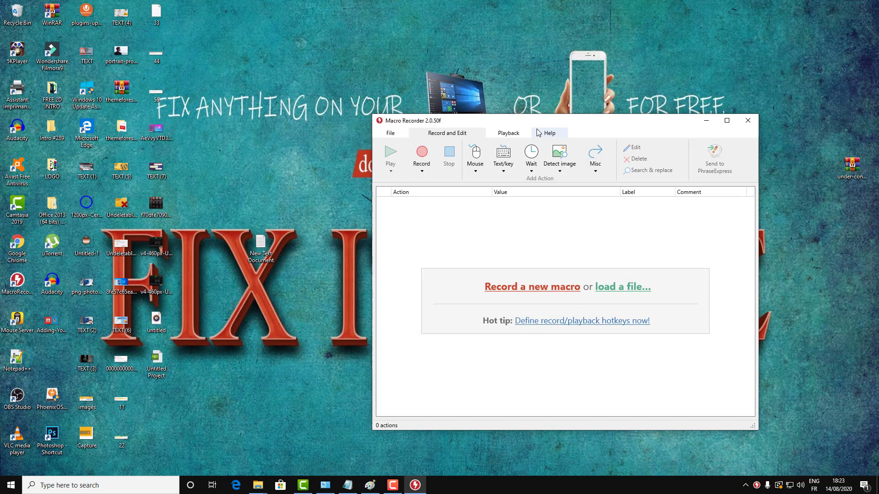
{"action": "left_click_drag", "start_coordinate": [596, 130], "coordinate": [589, 89]}
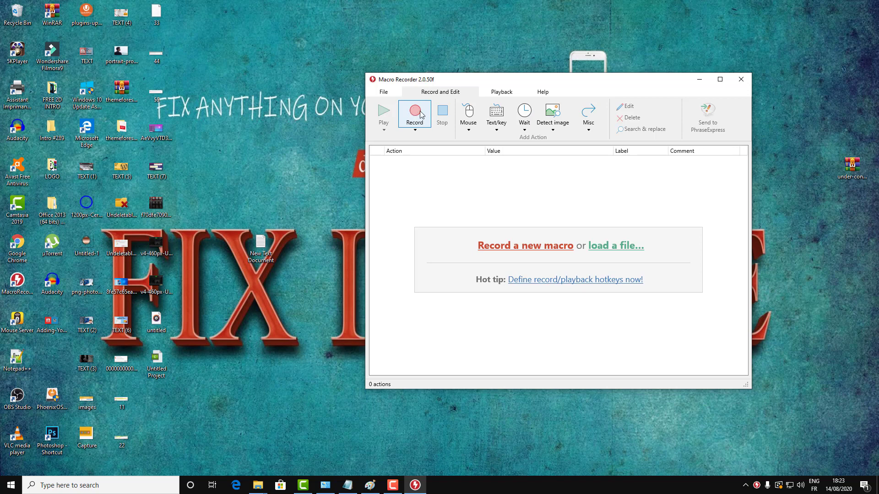
- Record opening Facebook and YouTube in Chrome, then closing both tabs
{"action": "left_click", "coordinate": [416, 113]}
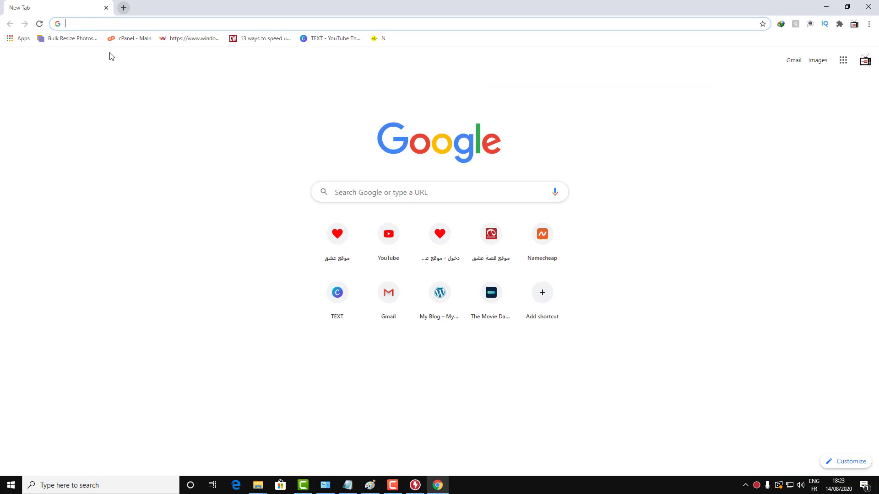
{"action": "type", "text": "f"}
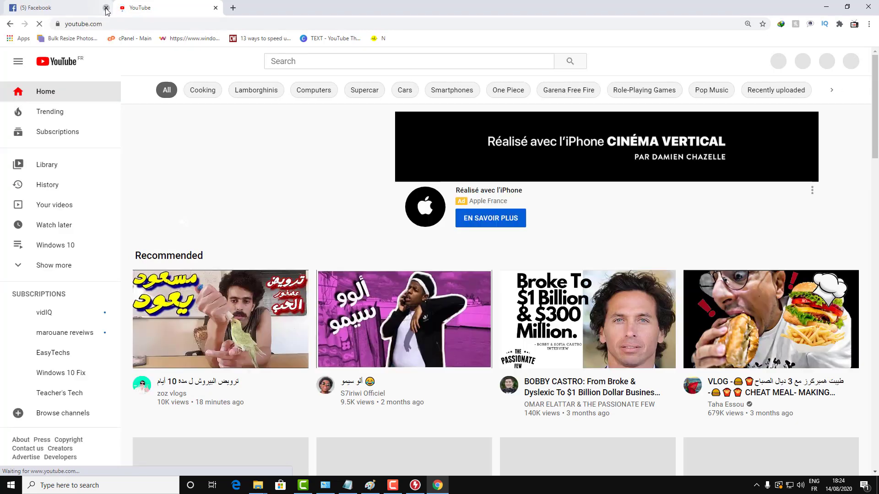
{"action": "left_click", "coordinate": [107, 8]}
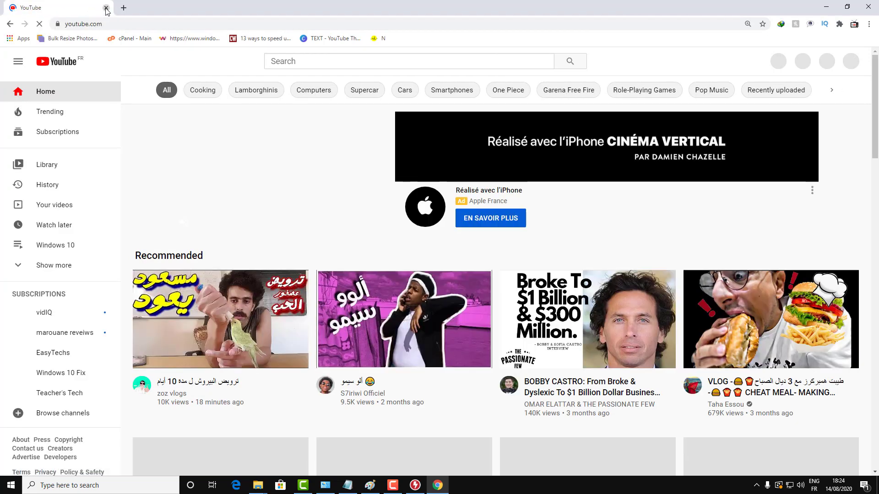
{"action": "left_click", "coordinate": [107, 8]}
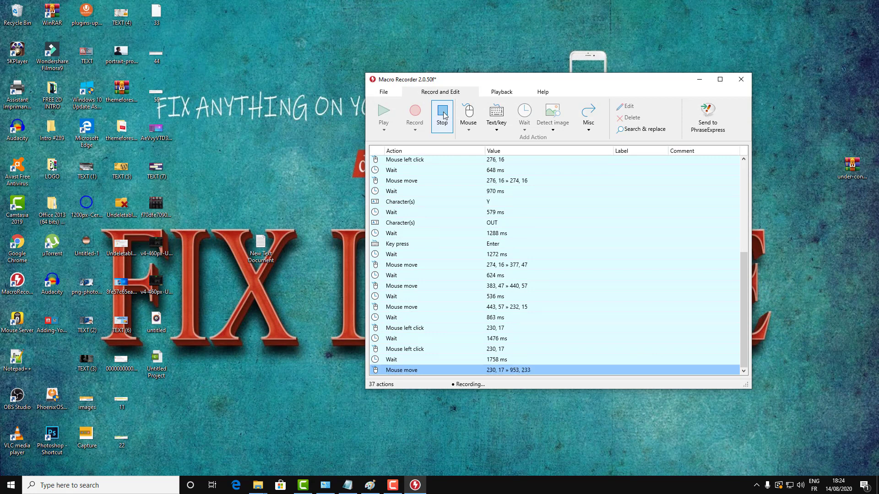
- Stop recording the 34-action macro and move the Macro Recorder window down and right
{"action": "left_click", "coordinate": [444, 115]}
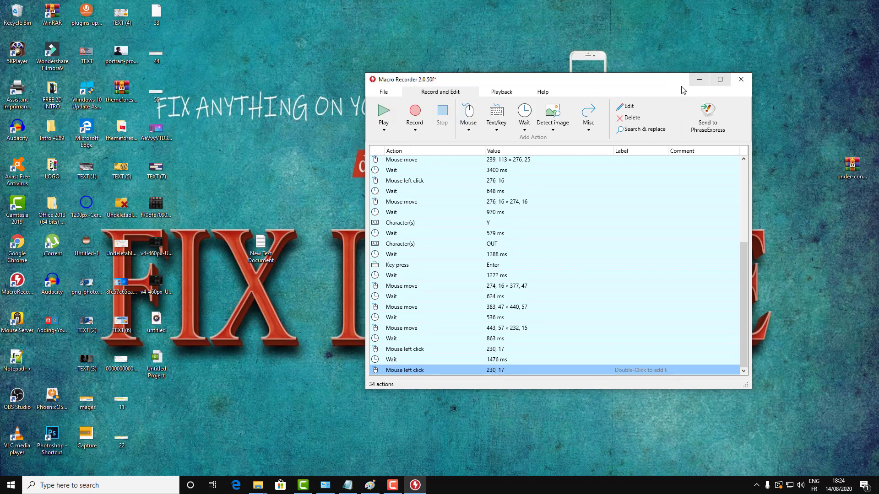
{"action": "left_click_drag", "start_coordinate": [656, 86], "coordinate": [717, 177]}
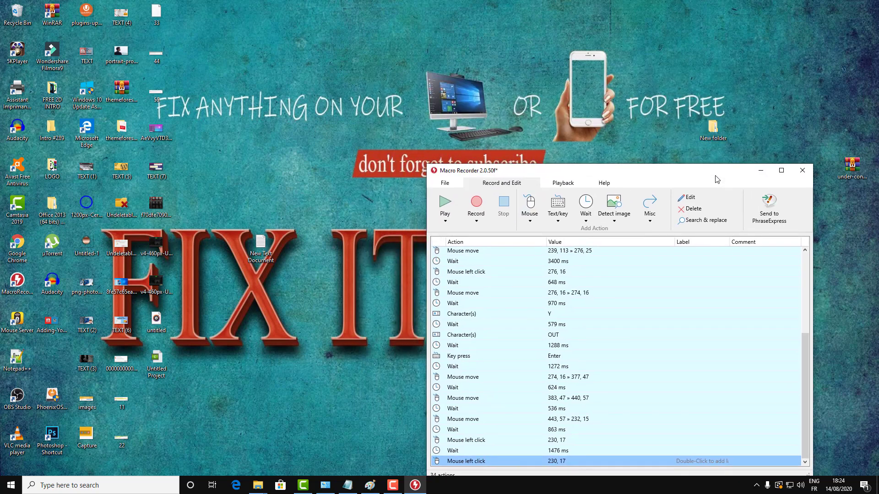
- Play back the macro: open YouTube in a new tab, close Facebook, then close Chrome
{"action": "left_click", "coordinate": [447, 207]}
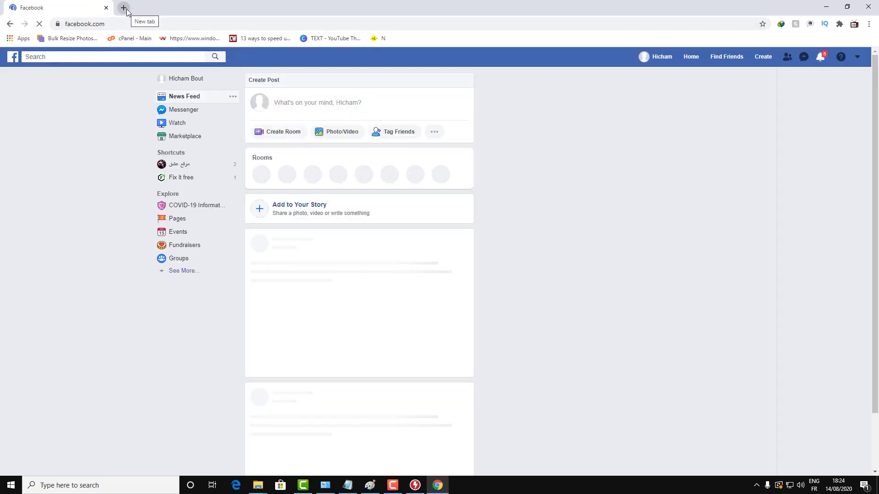
{"action": "left_click", "coordinate": [124, 7]}
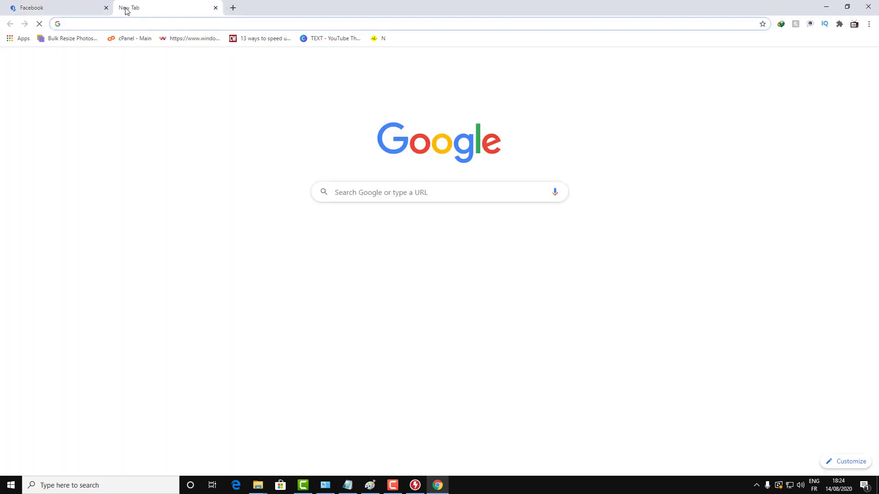
{"action": "type", "text": "youtube.com"}
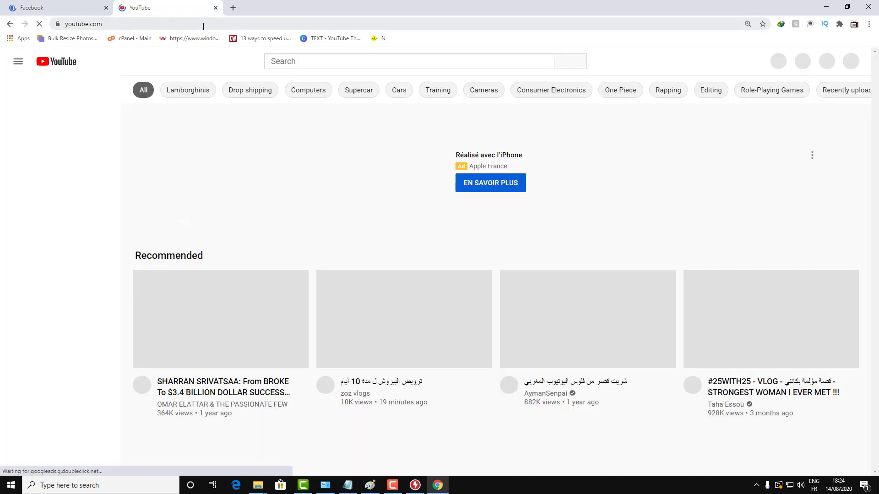
{"action": "left_click", "coordinate": [106, 8]}
{"action": "left_click", "coordinate": [106, 8]}
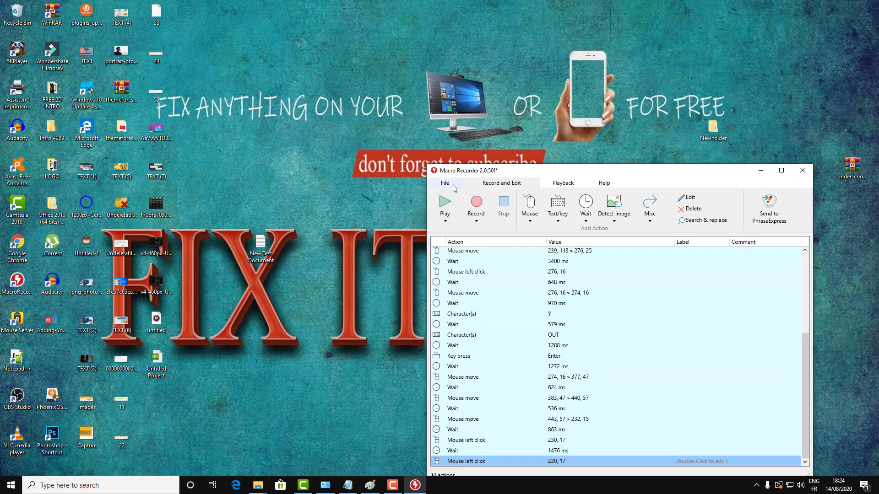
{"action": "scroll", "coordinate": [508, 279], "scroll_direction": "up", "scroll_amount": 4}
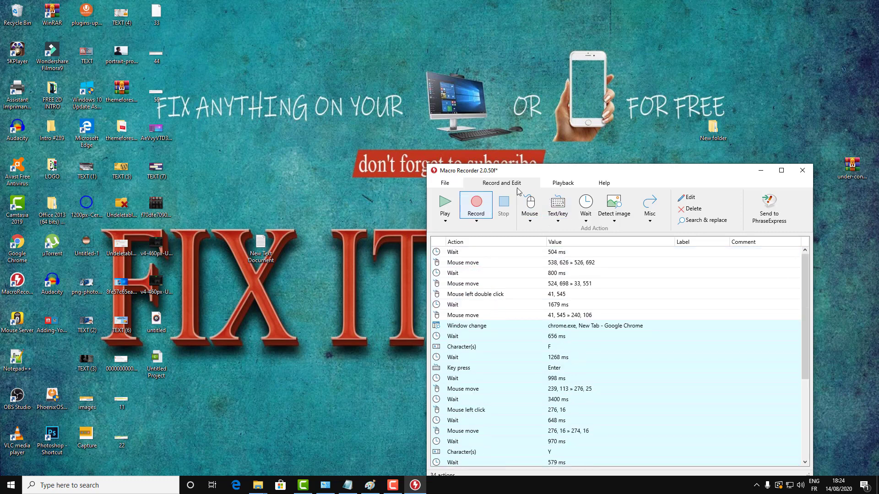
- Set Playback speed to 200, Repeat to 1, and Mouse path to As recorded
{"action": "left_click", "coordinate": [565, 187]}
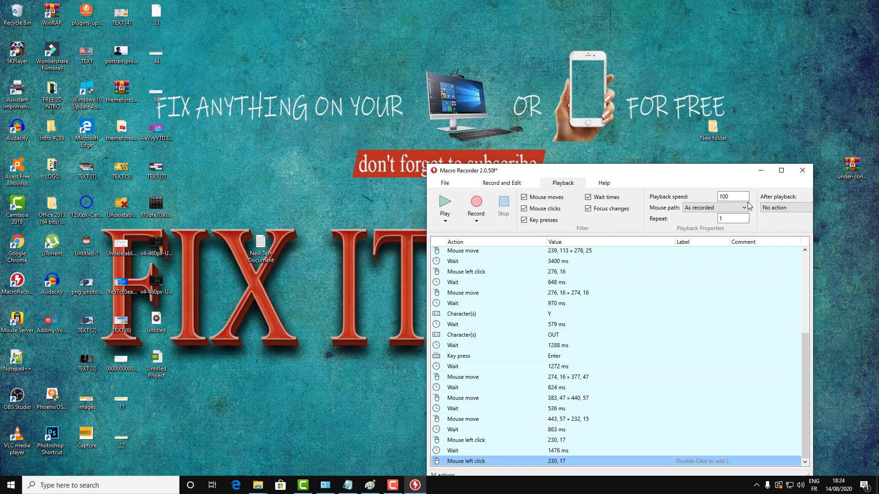
{"action": "double_click", "coordinate": [735, 197]}
{"action": "type", "text": "200"}
{"action": "left_click", "coordinate": [732, 219]}
{"action": "double_click", "coordinate": [733, 216]}
{"action": "type", "text": "1"}
{"action": "left_click", "coordinate": [707, 209]}
{"action": "left_click", "coordinate": [711, 210]}
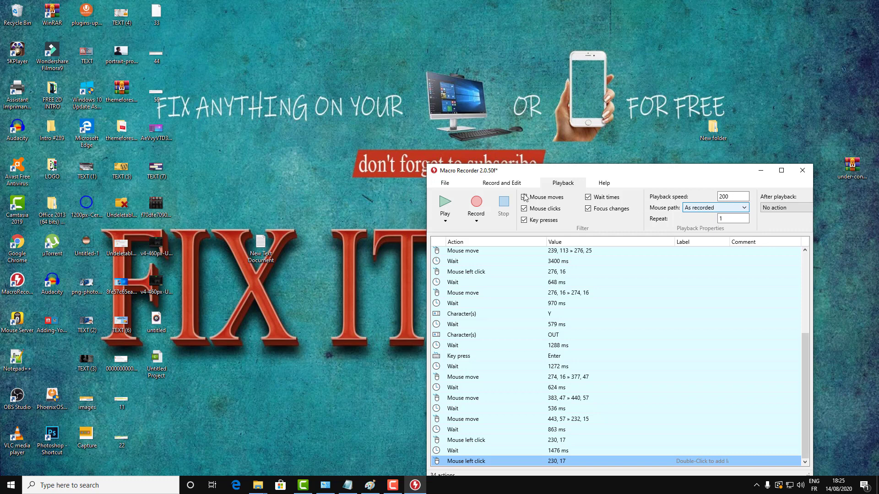
- Replay the macro at speed 200, opening YouTube in a new tab and closing Facebook
{"action": "left_click", "coordinate": [448, 207]}
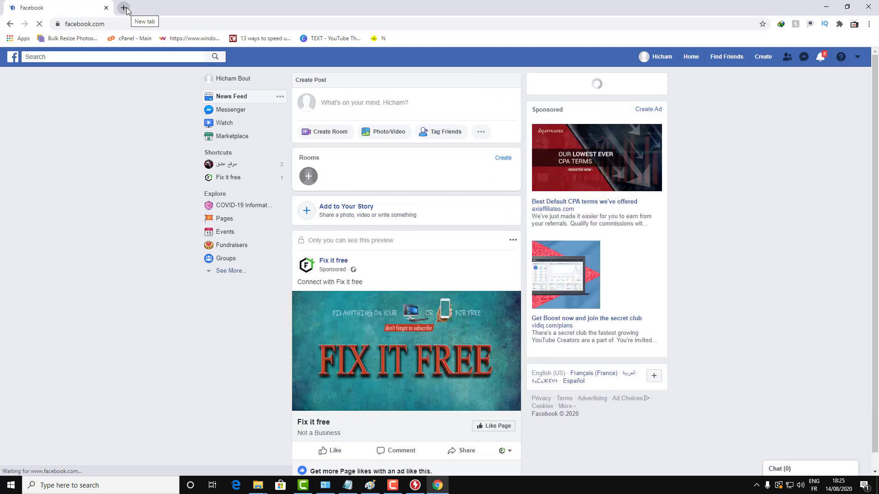
{"action": "left_click", "coordinate": [124, 7]}
{"action": "type", "text": "youtube.com"}
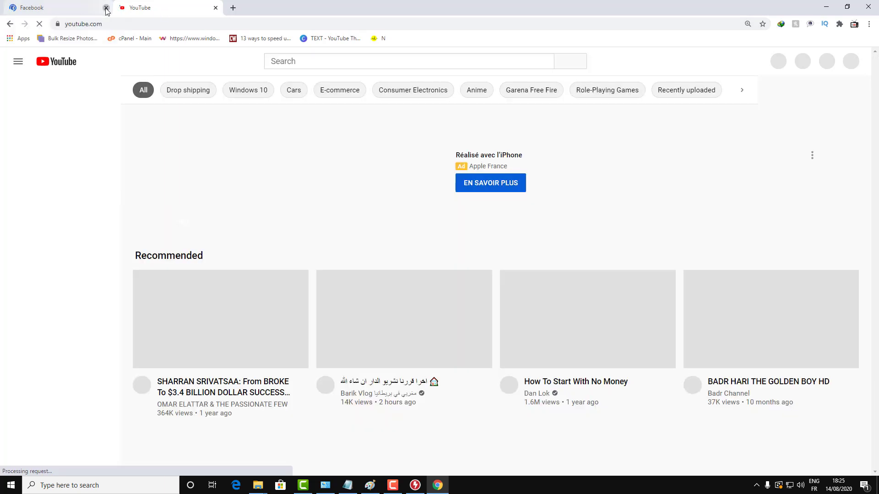
{"action": "left_click", "coordinate": [106, 10]}
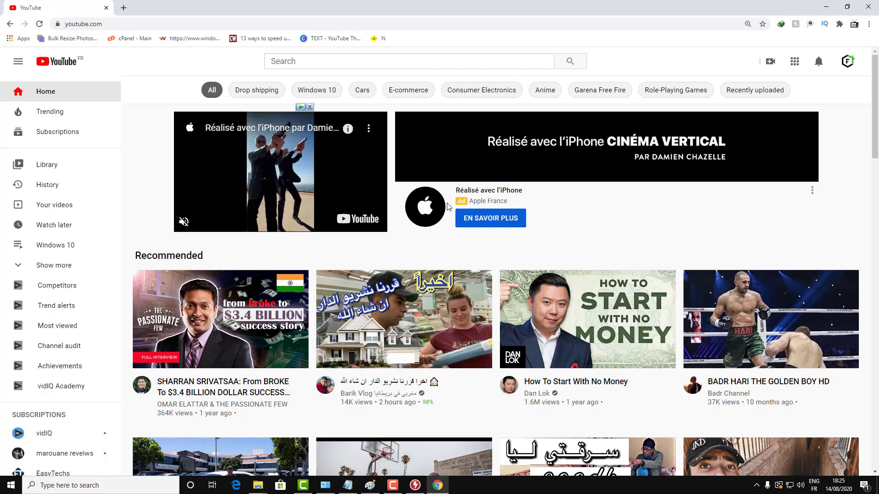
{"action": "left_click", "coordinate": [107, 7]}
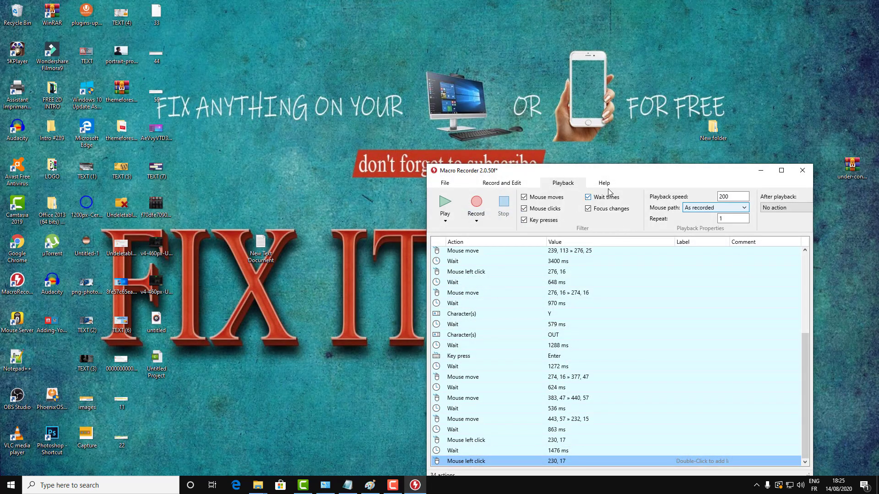
{"action": "scroll", "coordinate": [591, 367], "scroll_direction": "up", "scroll_amount": 4}
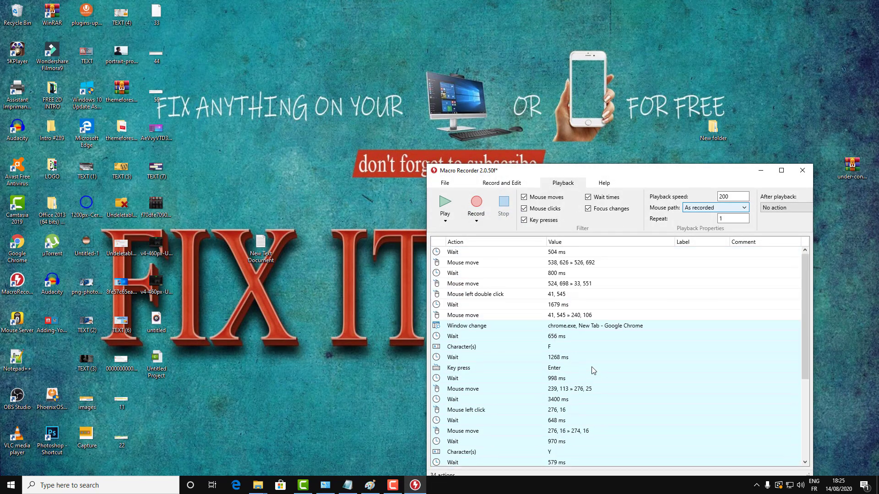